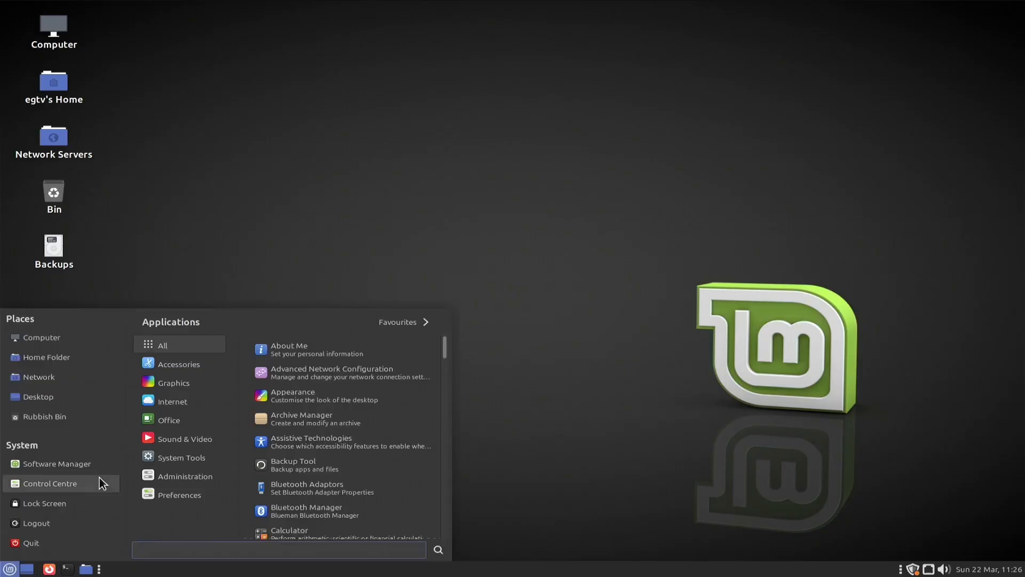
Open Users and Groups from the Control Center's Administration section to show the egtv account.
mouse_move(155, 445)
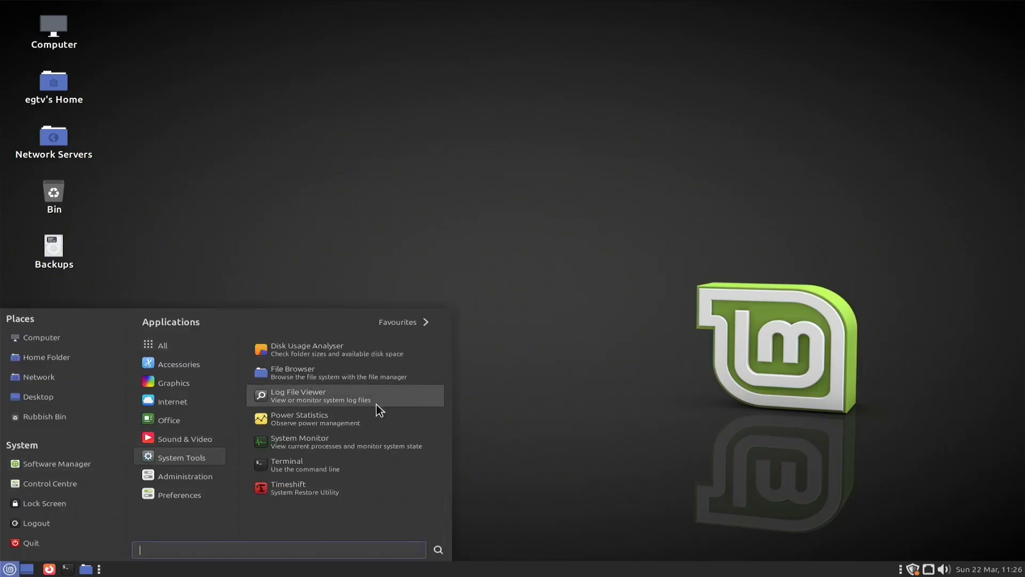
click(538, 394)
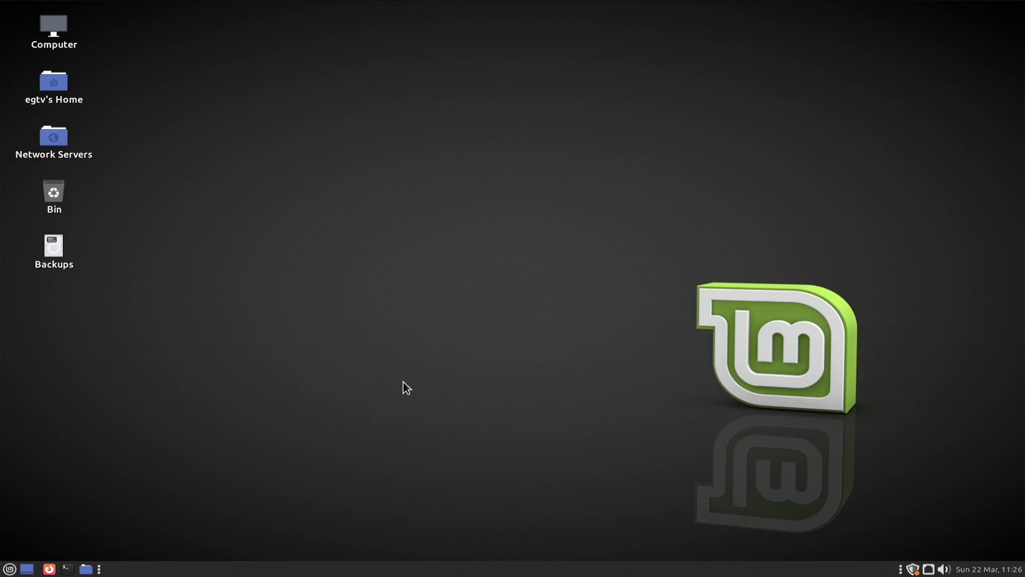
click(8, 569)
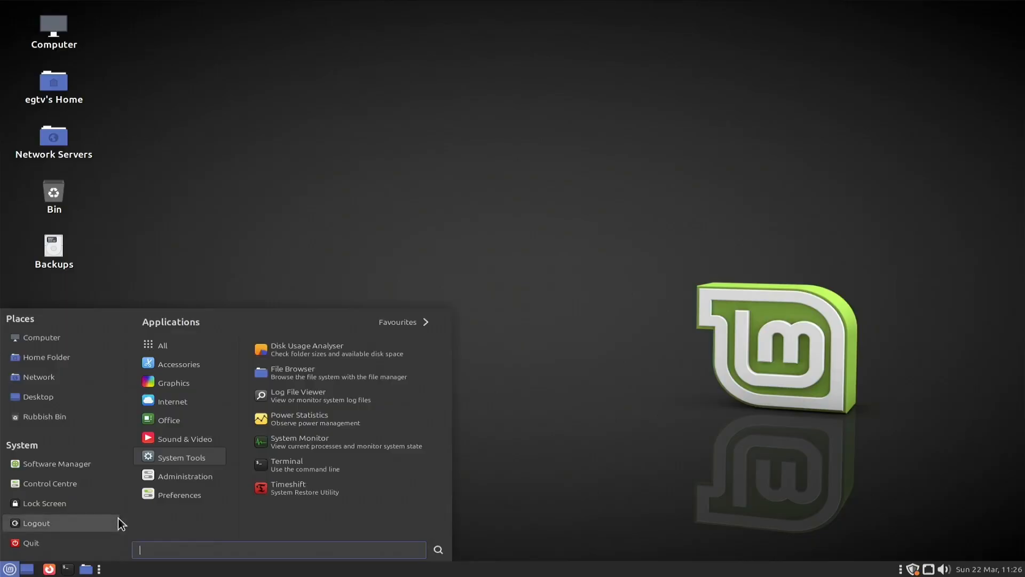
mouse_move(178, 480)
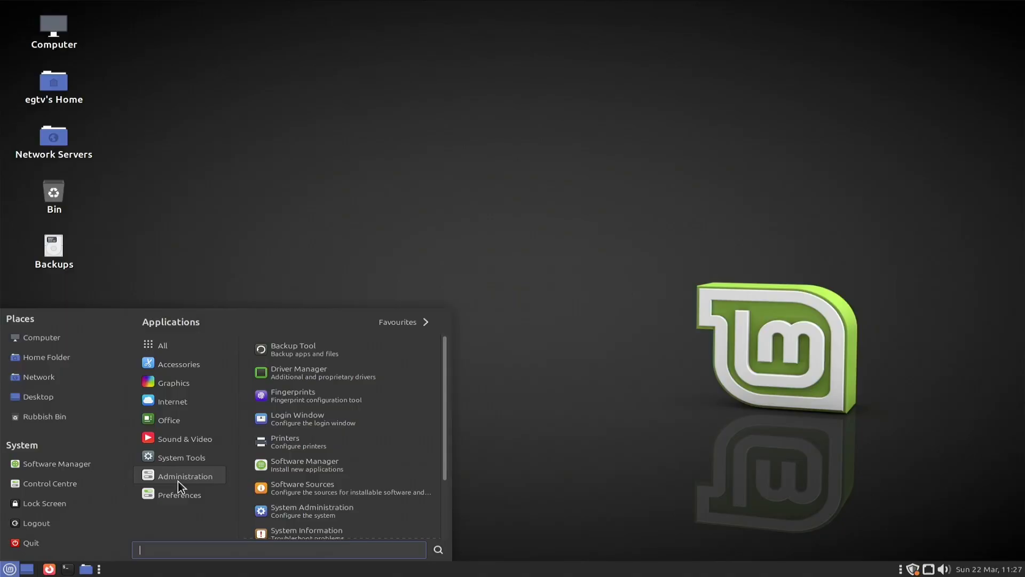
mouse_move(179, 419)
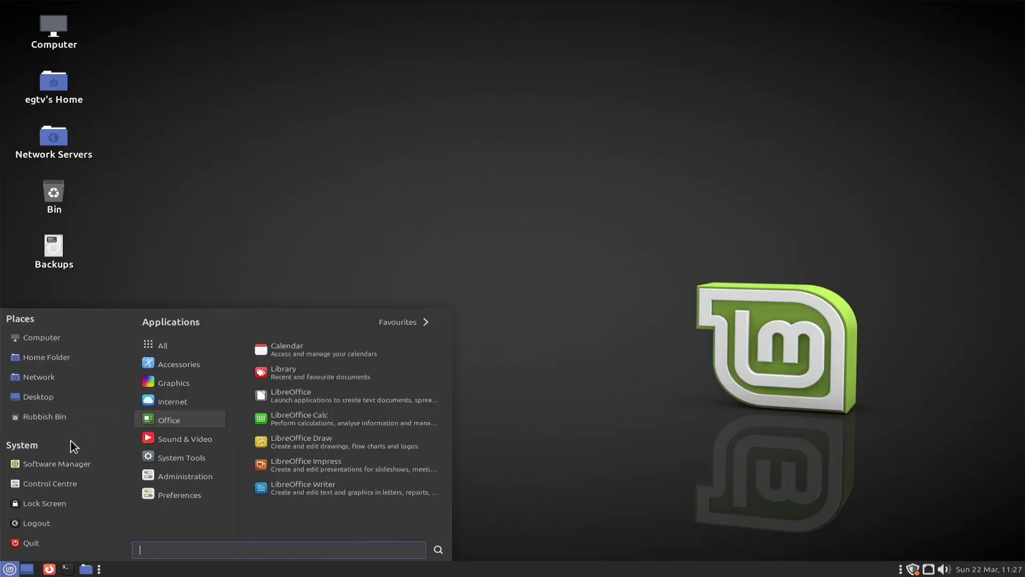
click(49, 485)
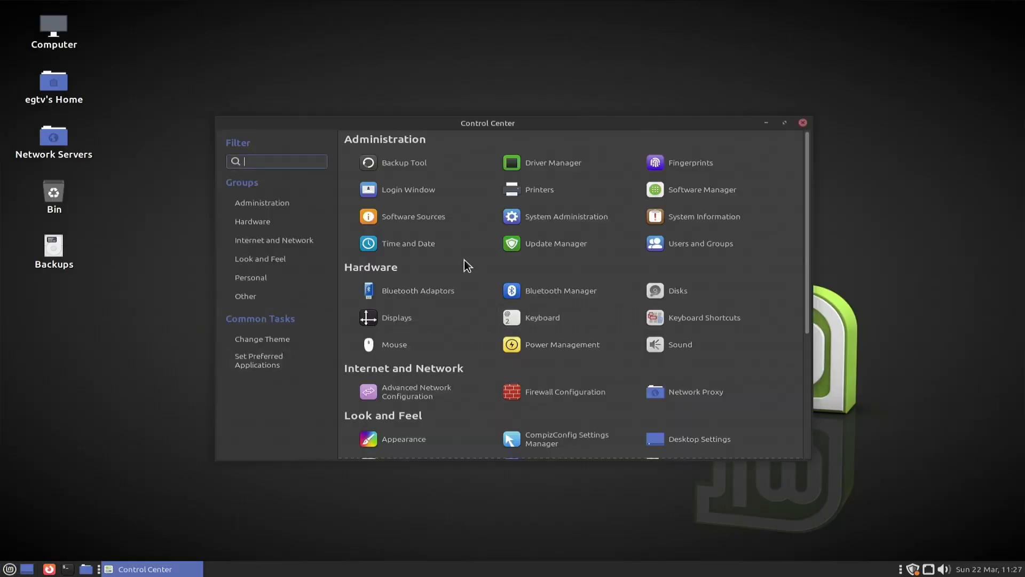
click(253, 207)
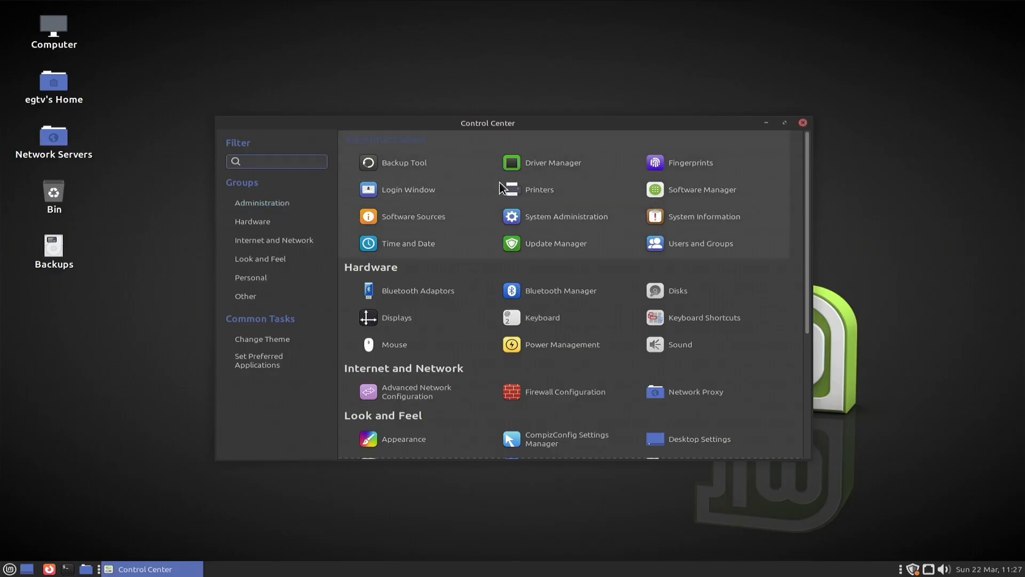
click(677, 246)
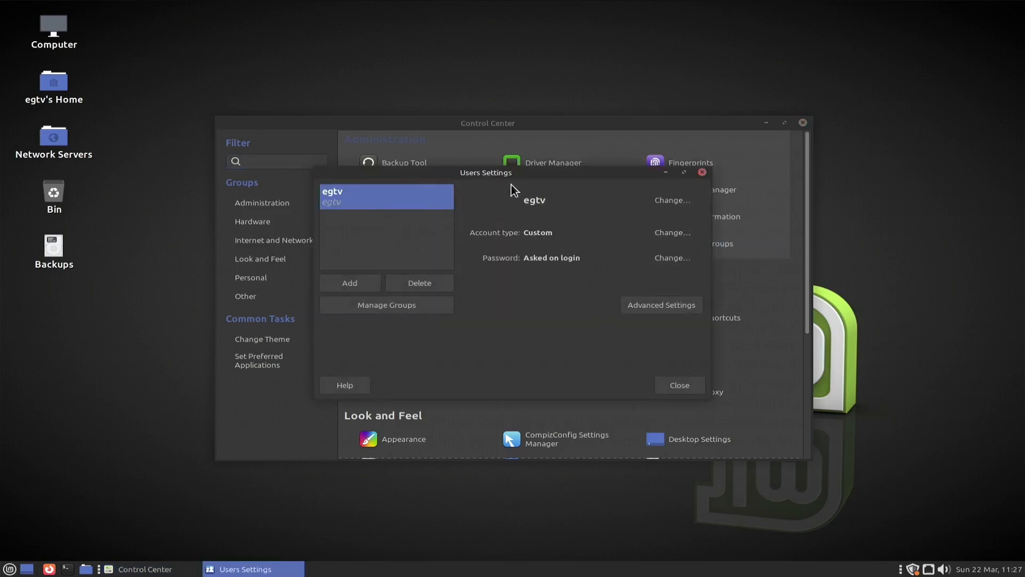
drag(510, 174, 549, 172)
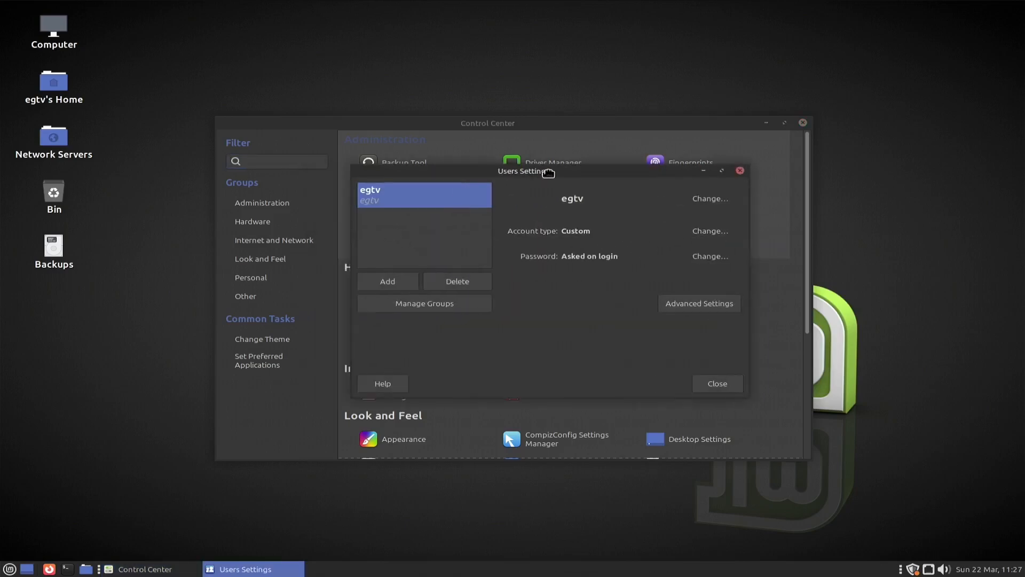
Authenticate with the admin password and enter 'Test' as the new user's name.
click(405, 287)
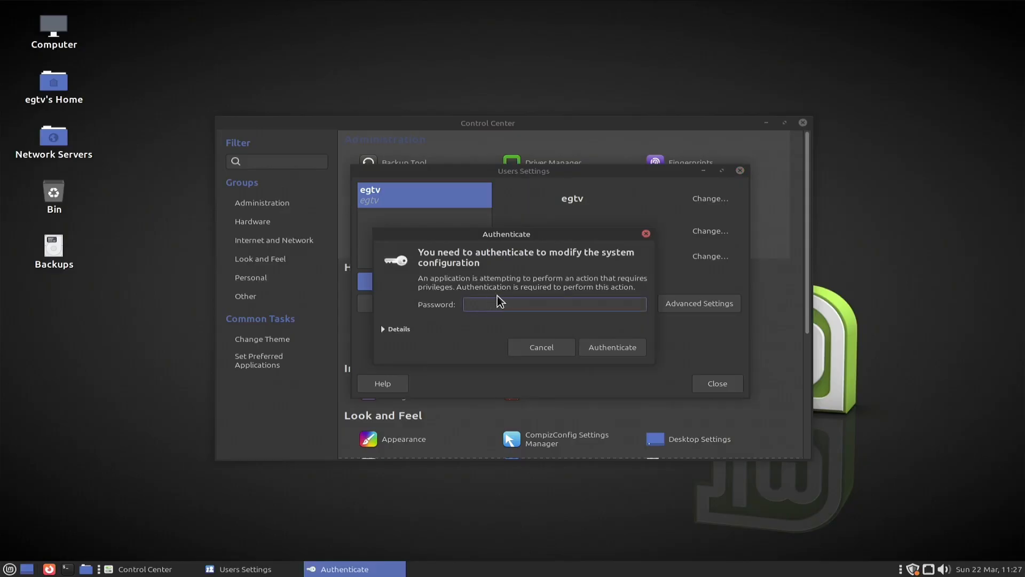
text(•••••••••)
key(Return)
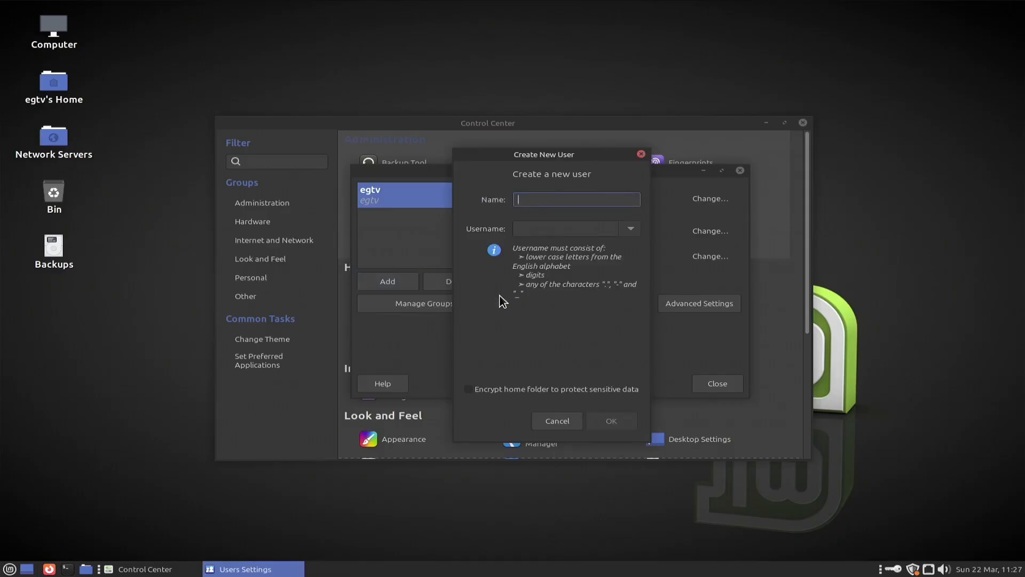
text(Test)
Create the Test account, then enter and confirm a password for it.
click(613, 421)
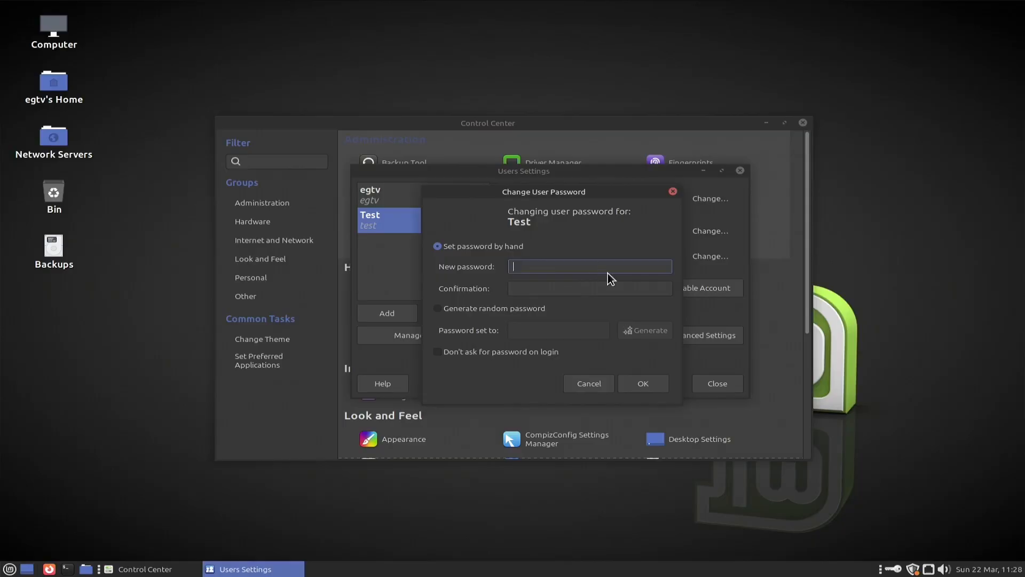
text(123456)
click(598, 284)
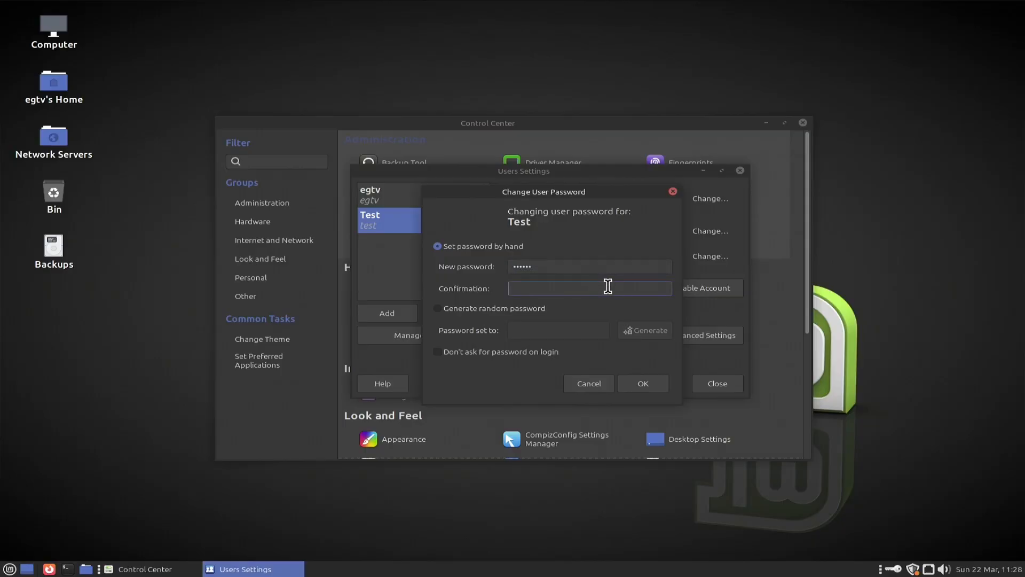
text(123456)
click(644, 383)
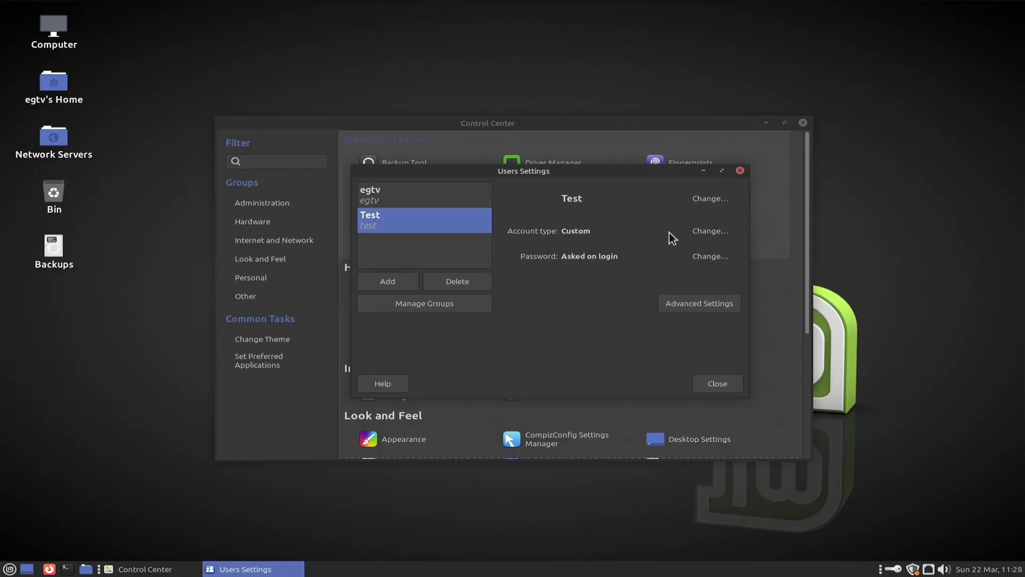
click(703, 233)
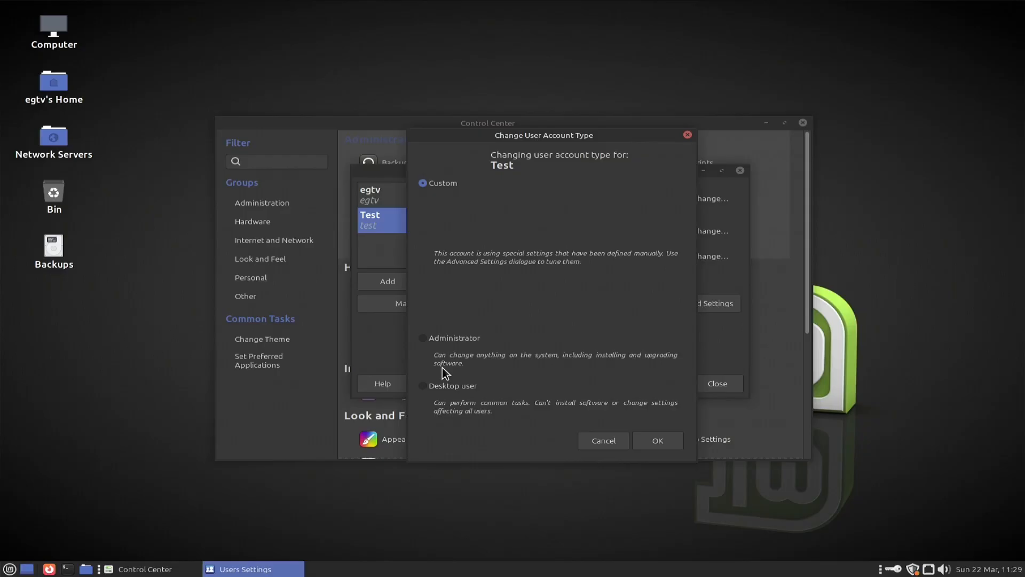
click(425, 388)
click(424, 340)
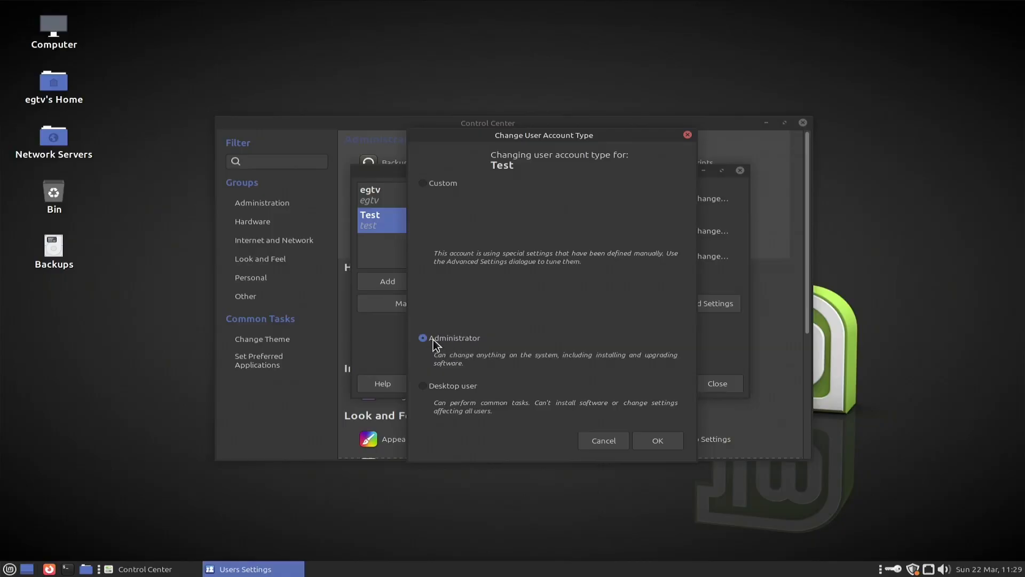
Apply the Administrator type, then close Users Settings and the Control Center.
click(657, 443)
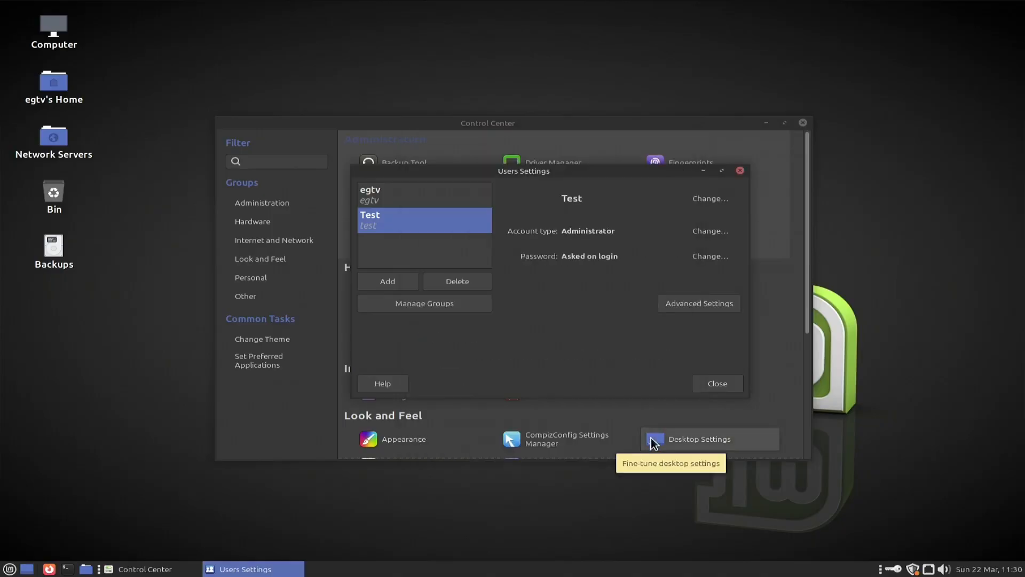
click(708, 383)
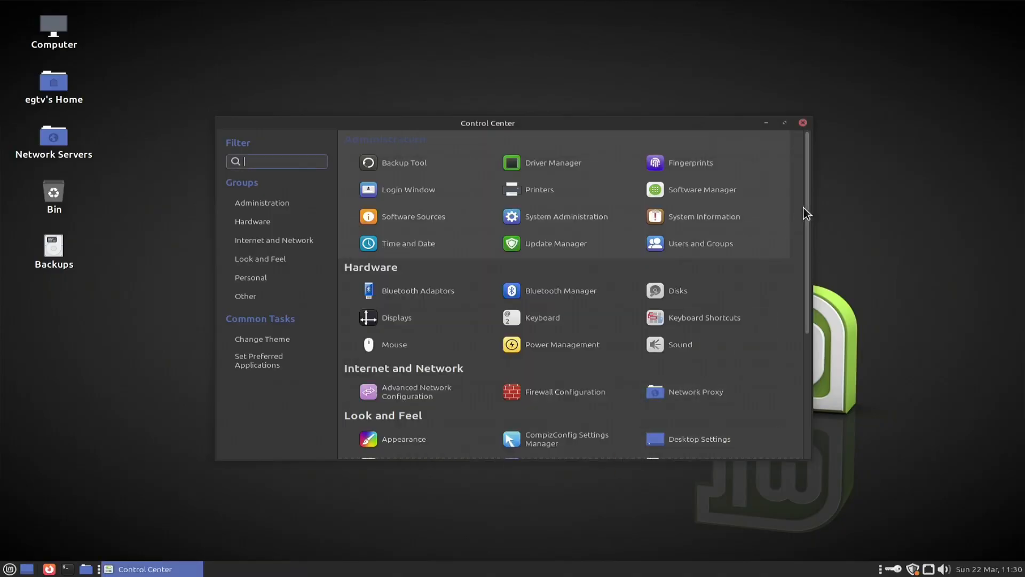
click(803, 123)
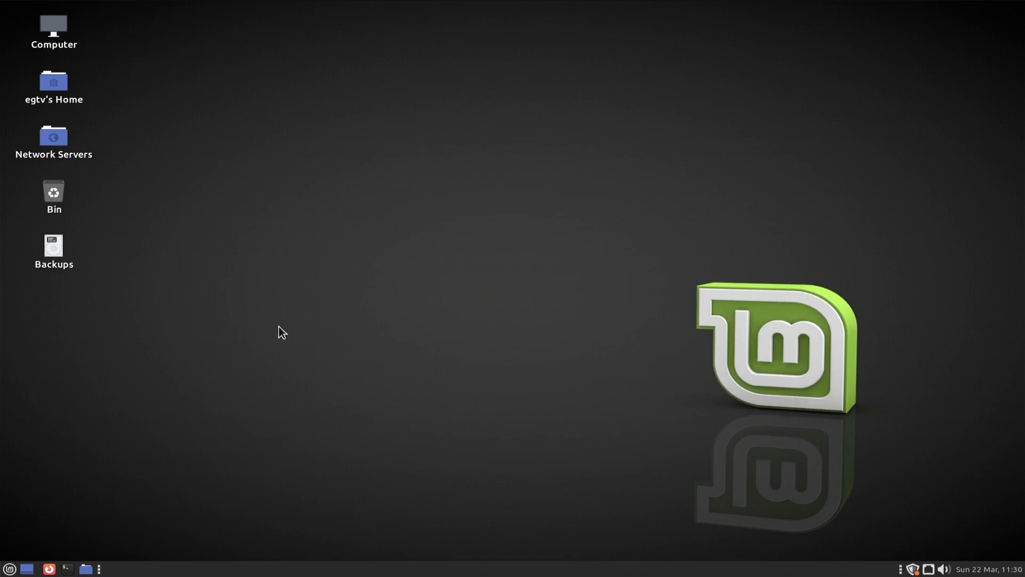
Log out of the egtv session from the Mint menu.
click(9, 569)
click(55, 522)
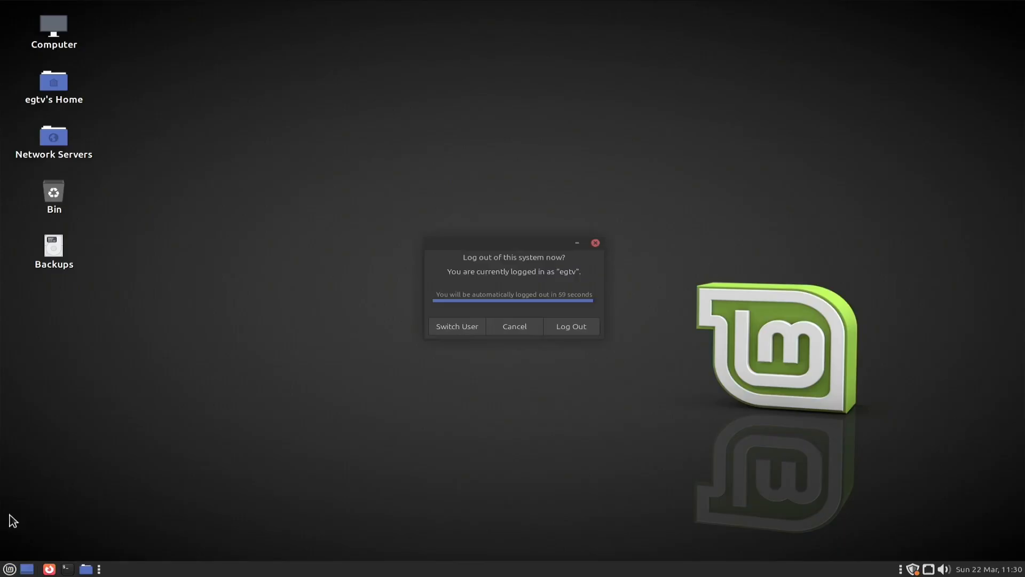
click(565, 328)
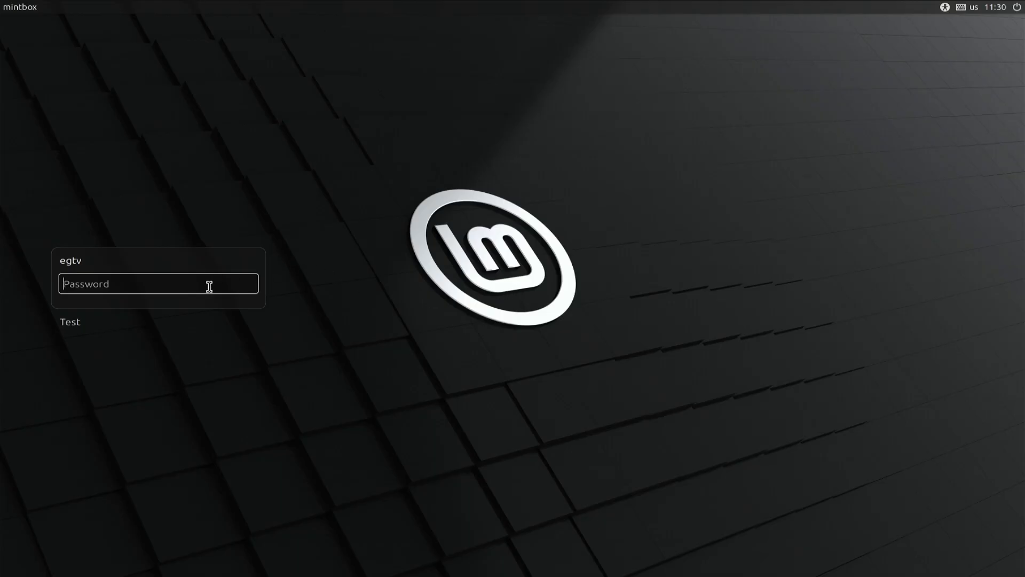
Choose Test on the login screen and sign in with its password.
click(79, 326)
text(•)
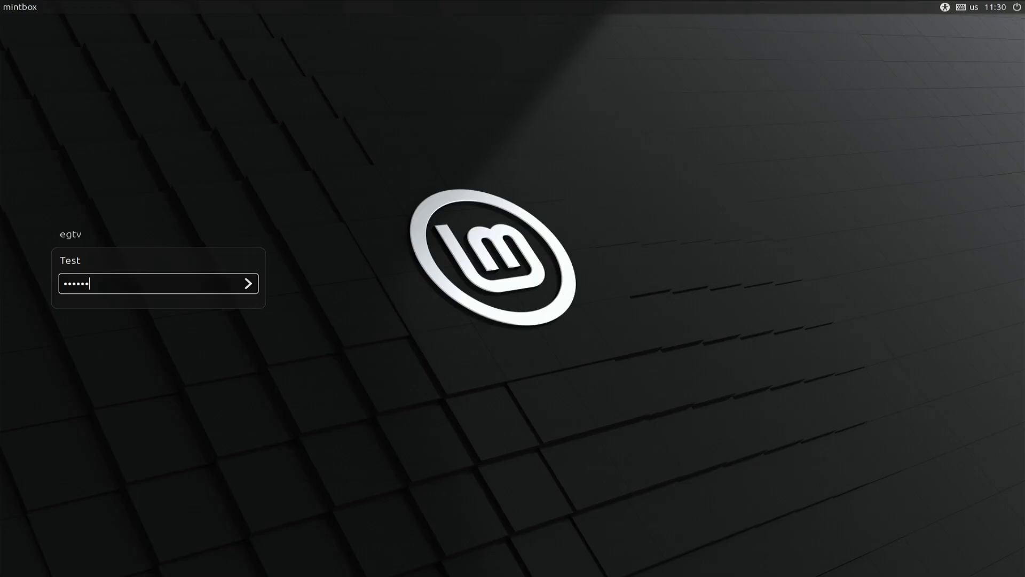
key(Return)
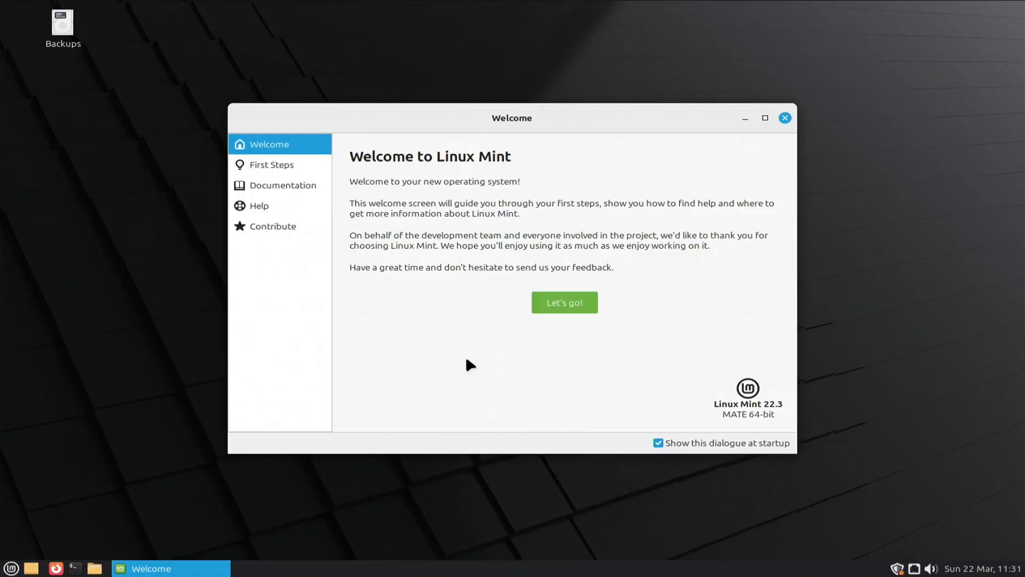
Close the welcome window, open a terminal and run whoami.
click(786, 119)
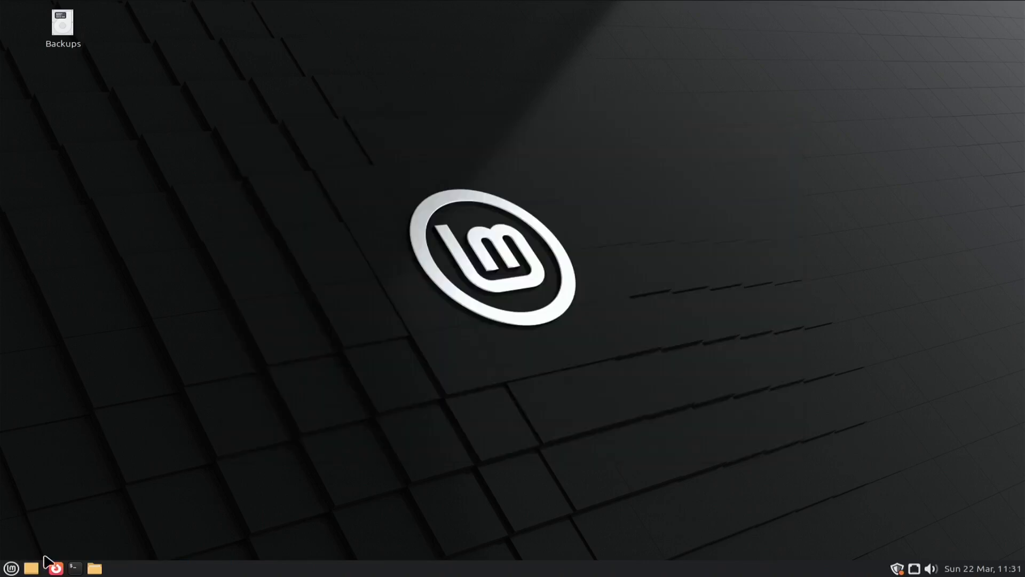
click(75, 568)
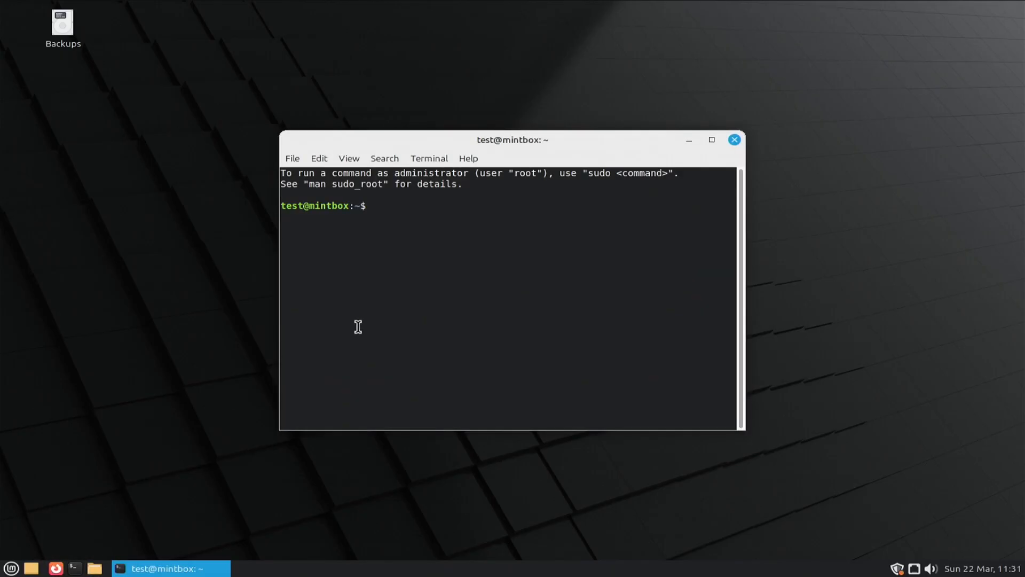
text(whoami)
key(Return)
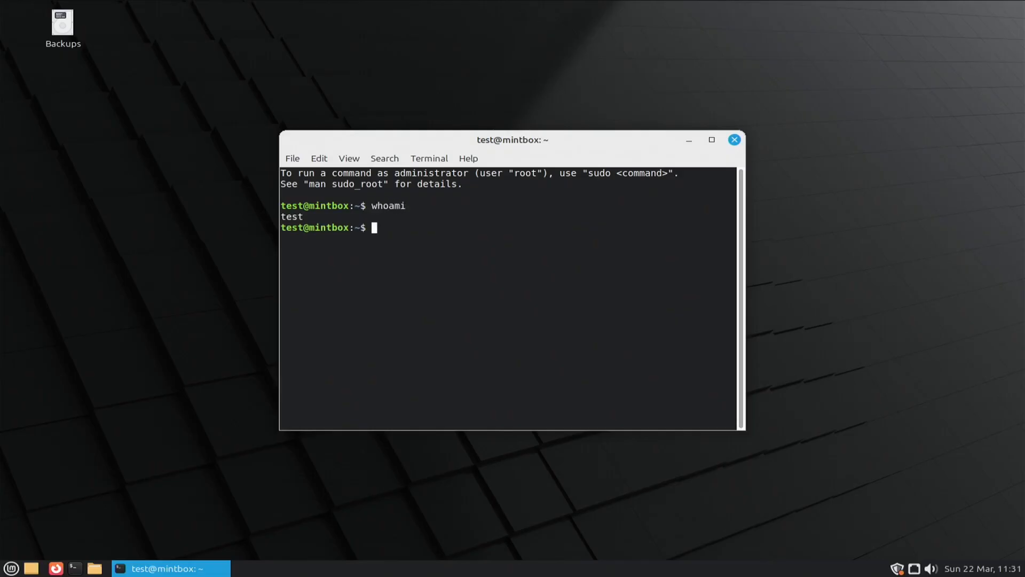
Run groups, highlight adm in the output, then enter sudo lshw.
text(groups)
key(Return)
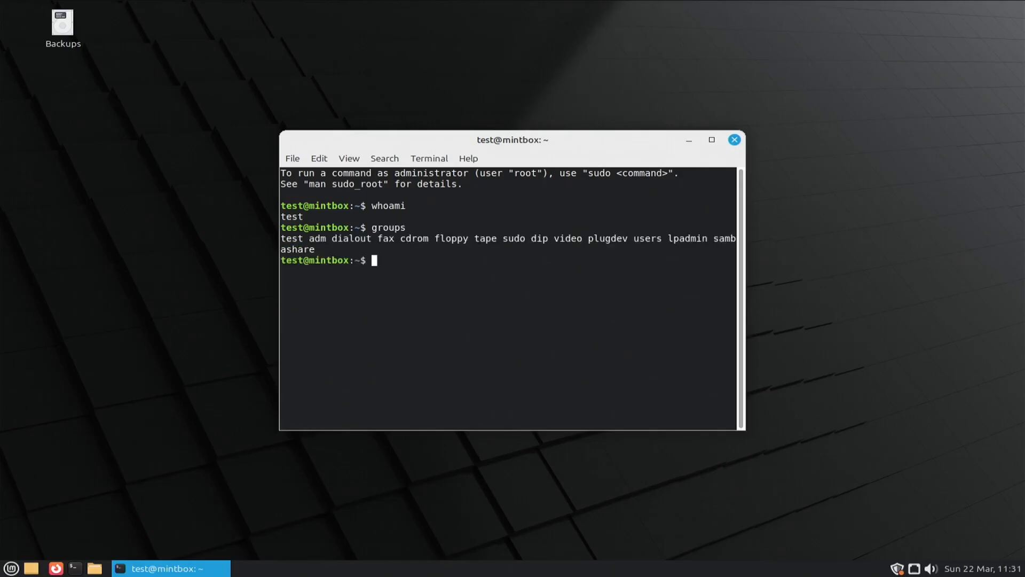
double_click(310, 239)
text(sudo lshw)
Run sudo lshw with test's password and scroll back through the hardware listing.
key(Return)
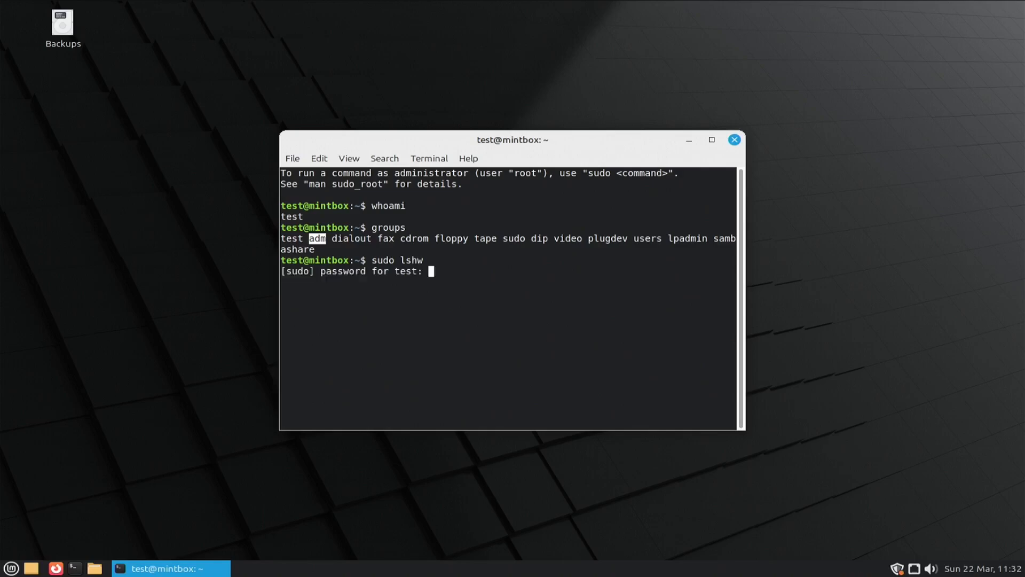
text(*****)
key(Return)
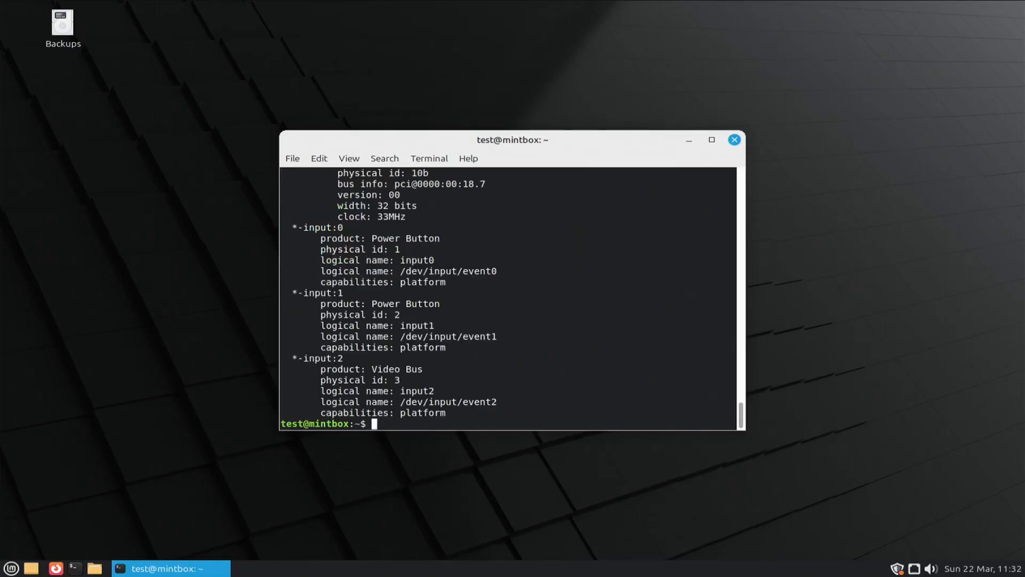
scroll(465, 256, up, 12)
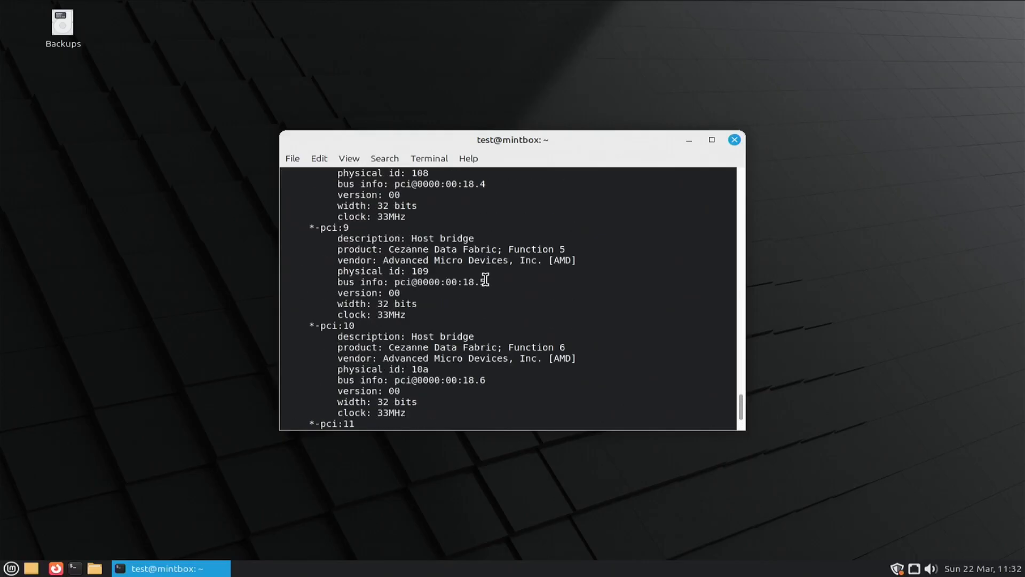
scroll(486, 280, up, 20)
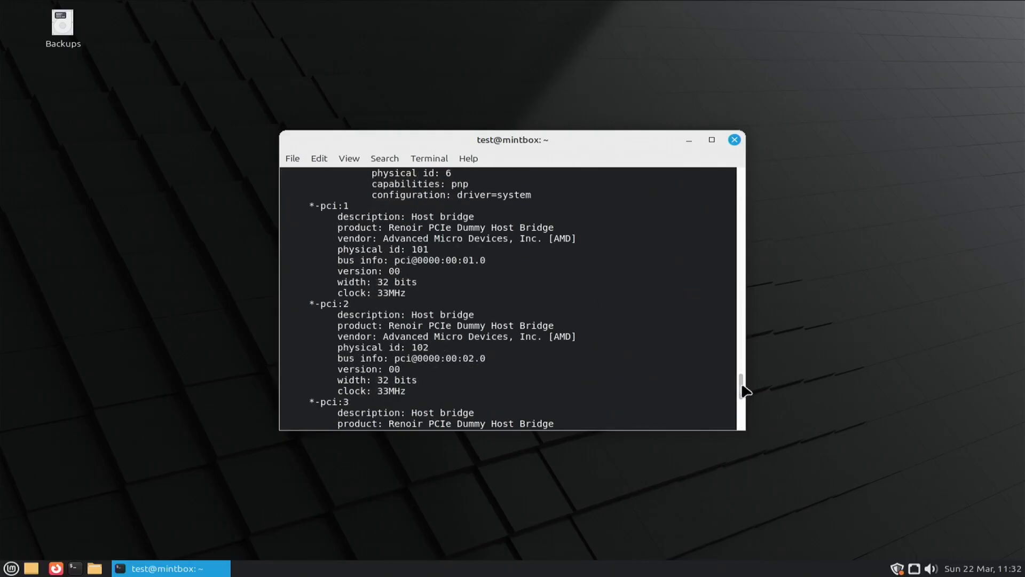
drag(740, 380, 725, 297)
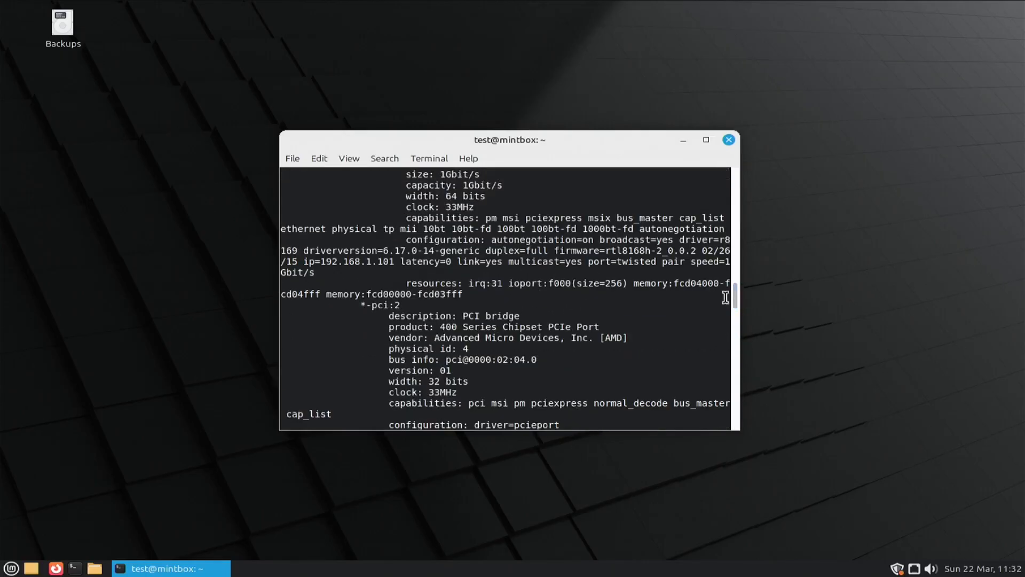
Close the terminal and log out of the test account.
click(729, 139)
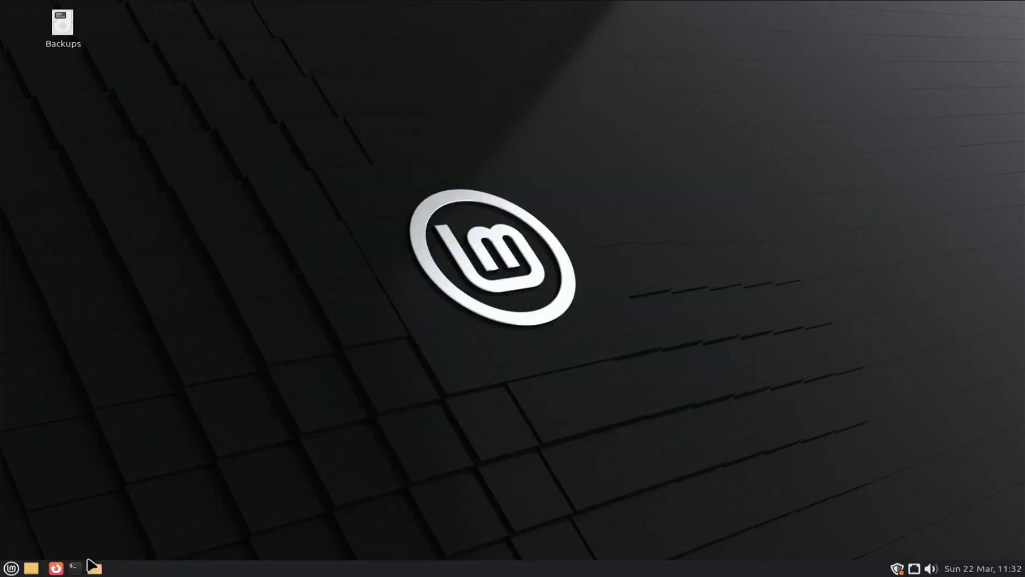
click(12, 569)
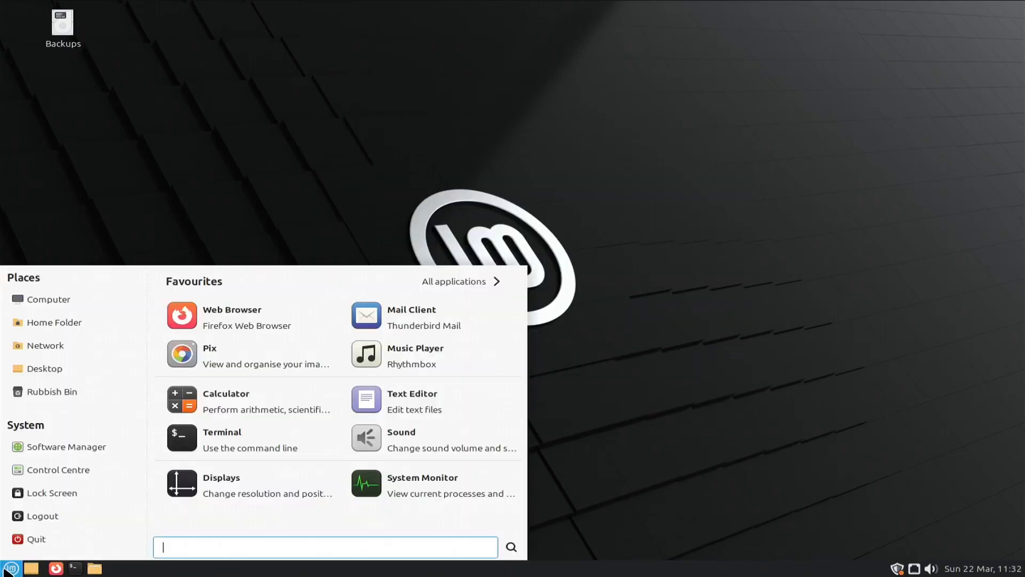
click(41, 520)
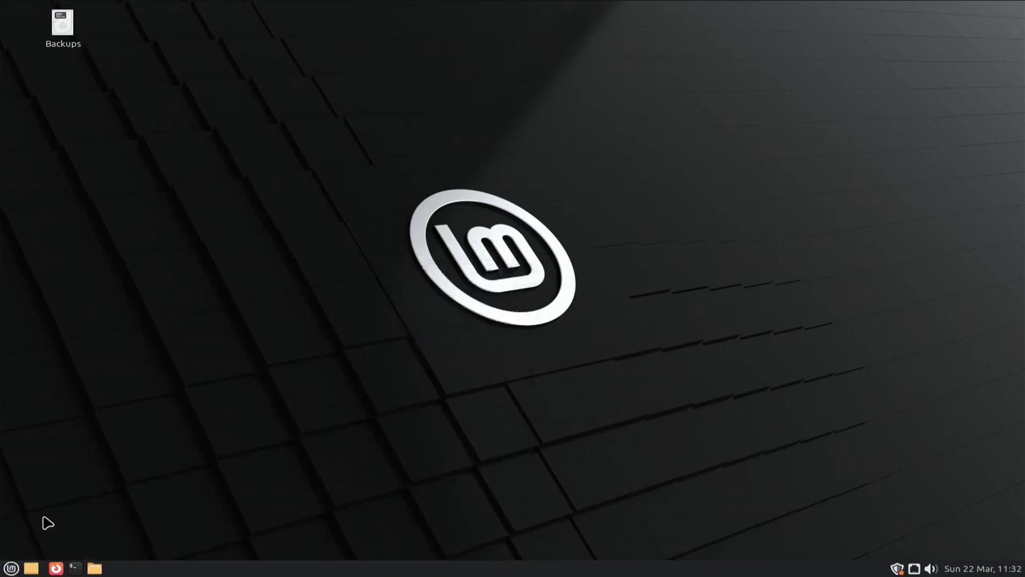
click(583, 342)
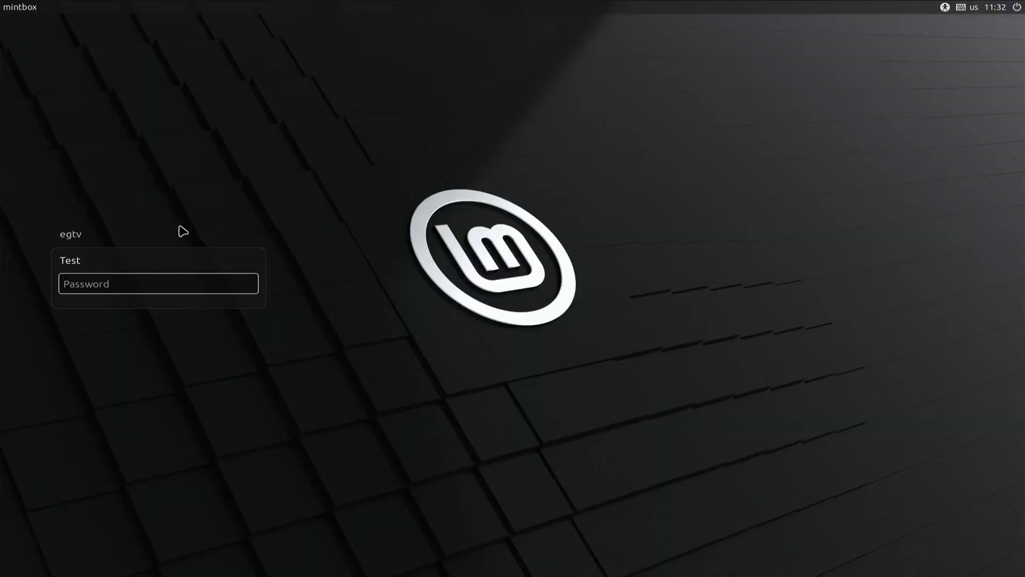
Sign back in as egtv with its password.
click(77, 236)
text(t)
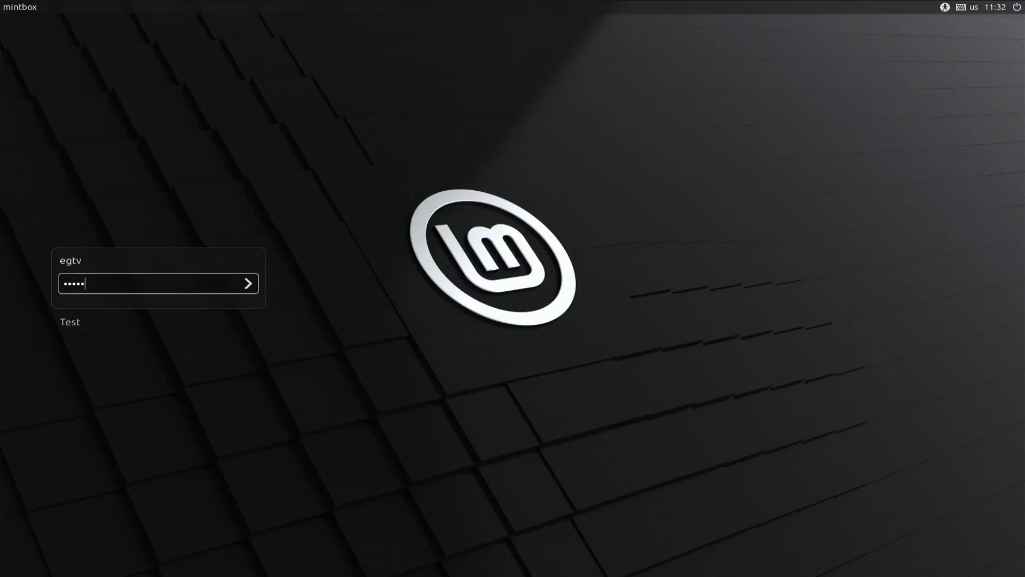
key(Return)
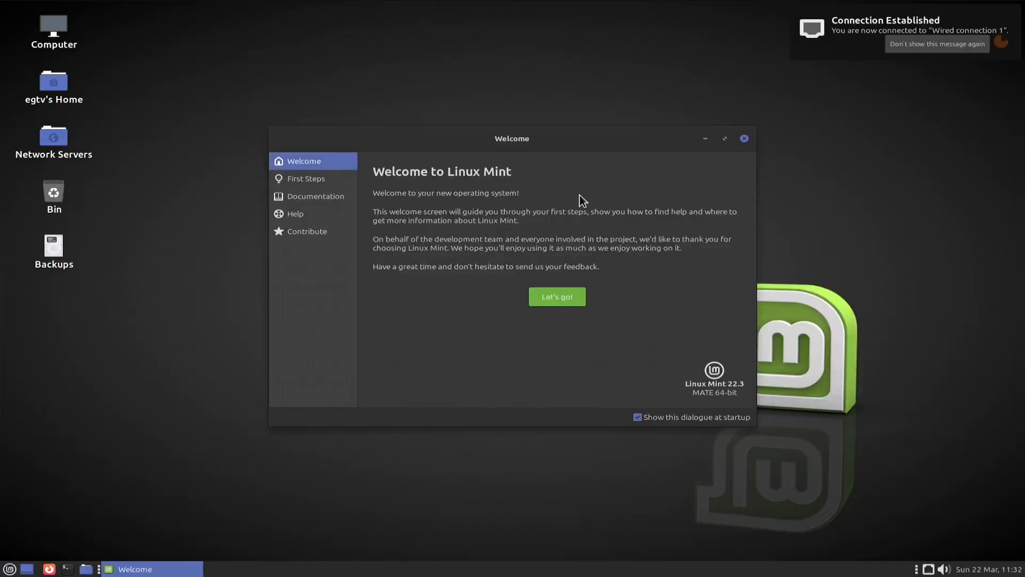
Dismiss the welcome screen and launch Users and Groups by searching 'use' in the menu.
click(744, 139)
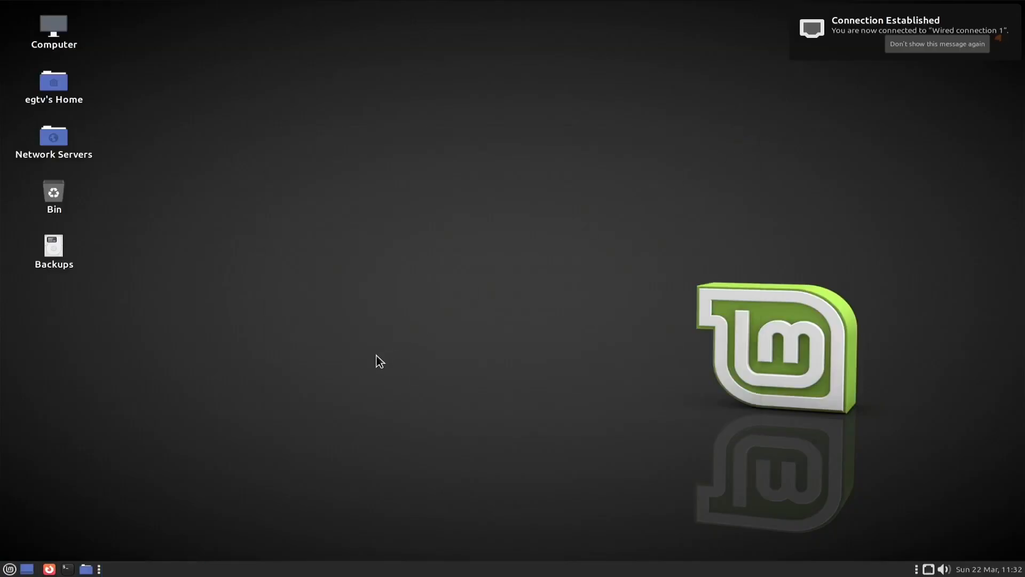
key(super)
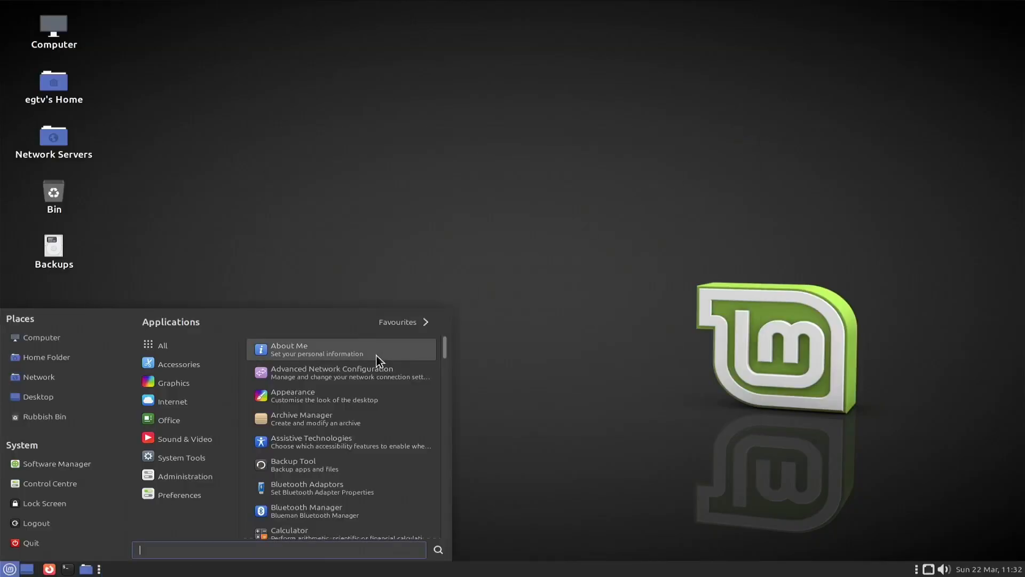
text(us)
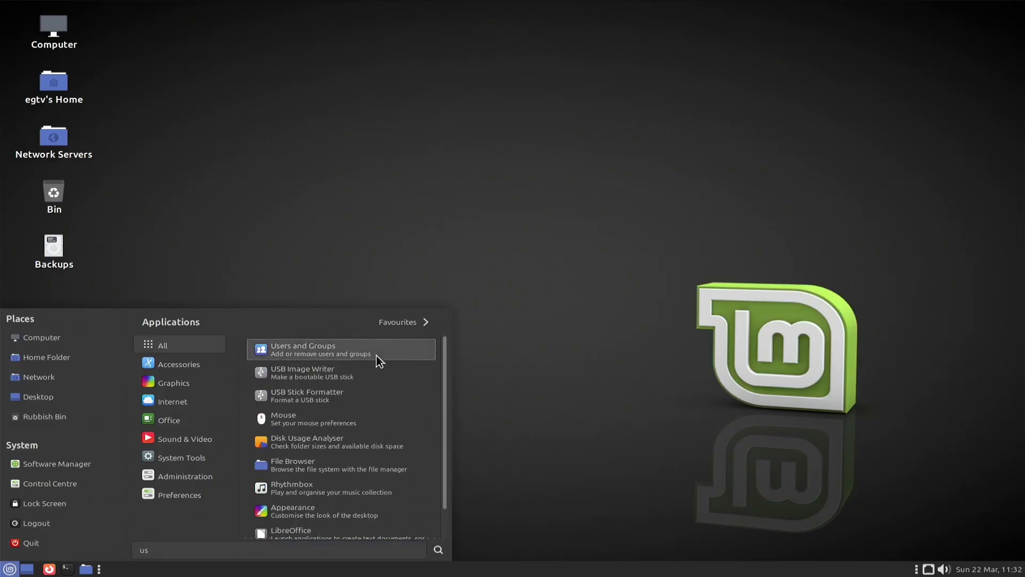
text(e)
click(389, 354)
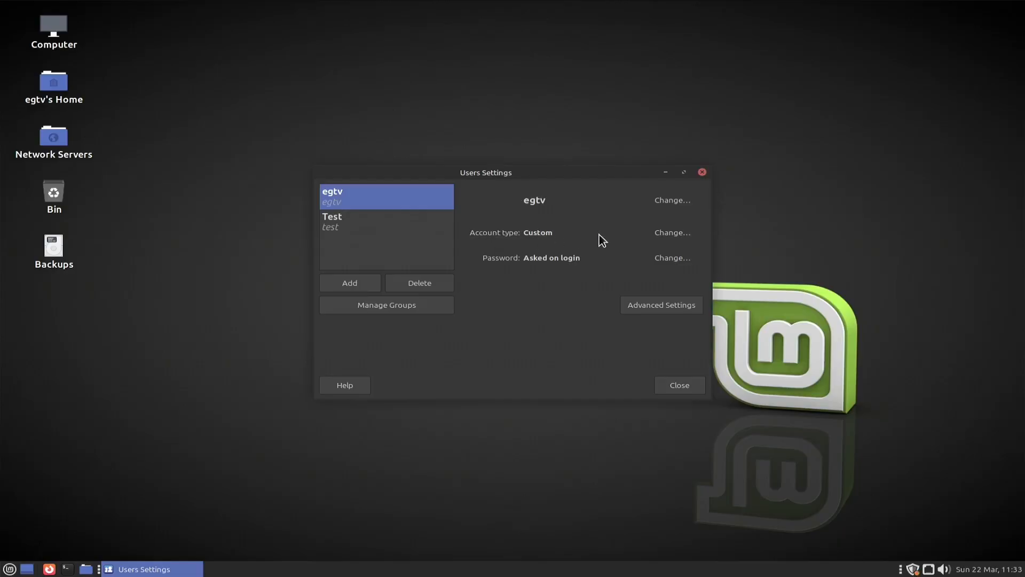
Confirm Test is an Administrator, then authenticate with the password to change egtv's account type from Custom.
click(351, 231)
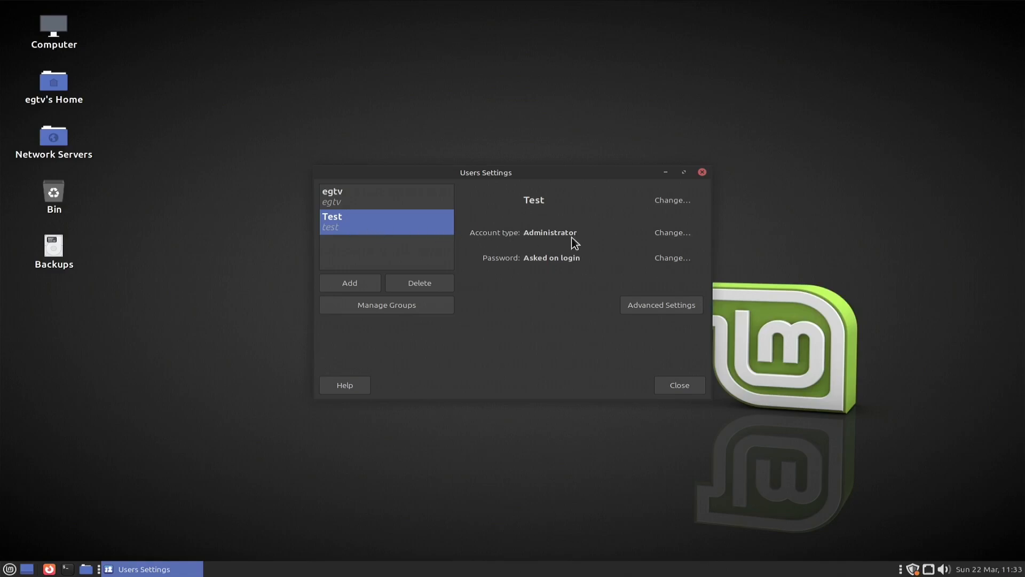
click(386, 201)
click(661, 234)
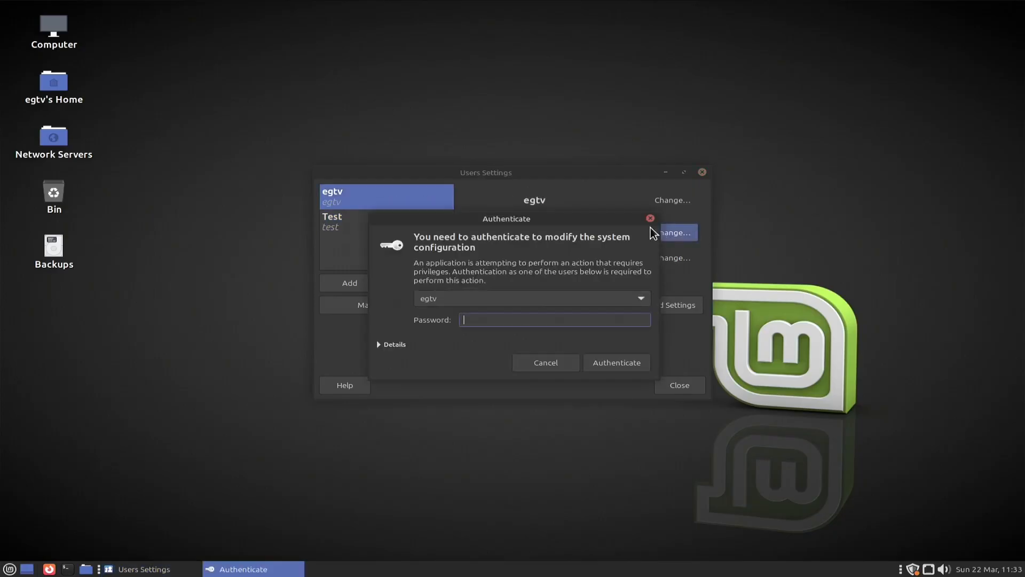
text(*****)
key(Return)
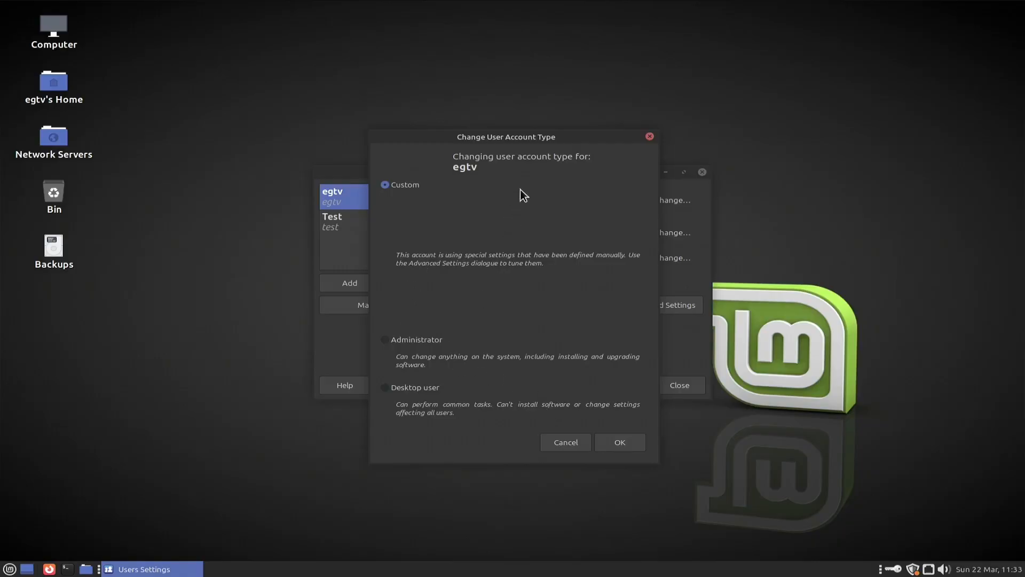
Move the account type dialog aside and select Administrator for egtv.
drag(530, 139, 738, 131)
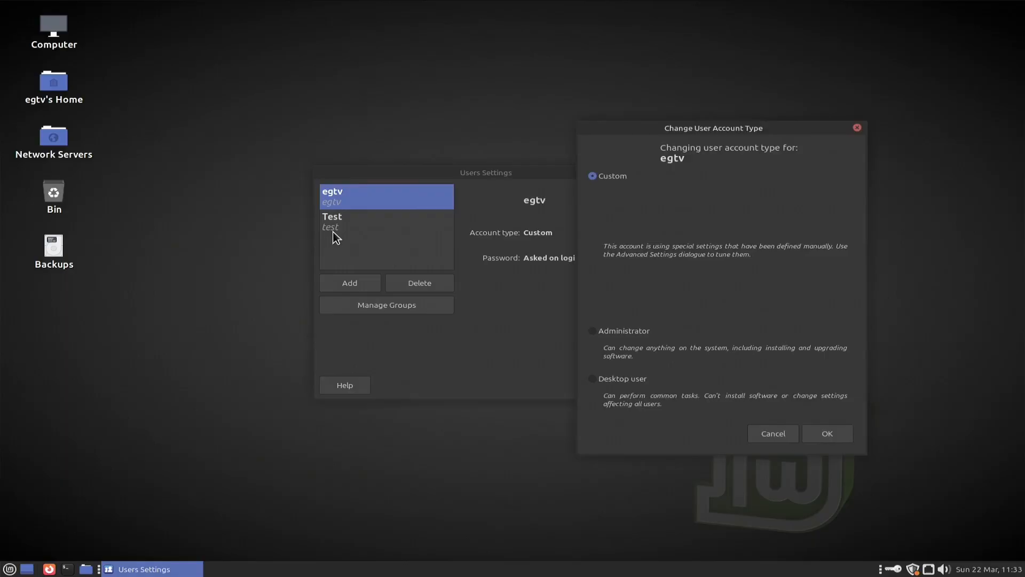
click(595, 332)
Confirm egtv as Administrator, review both accounts' details, and leave Test selected.
click(825, 433)
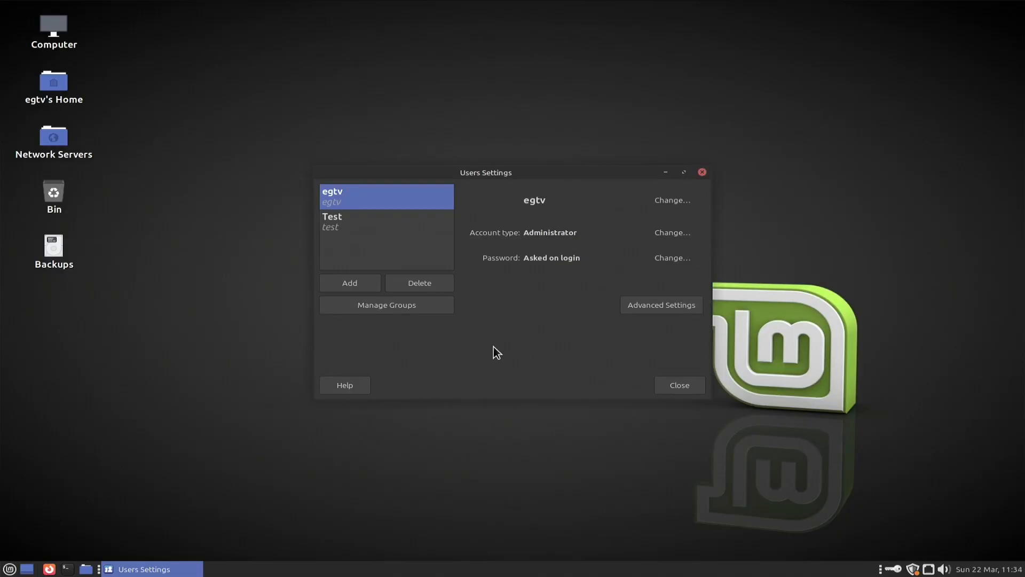
click(328, 227)
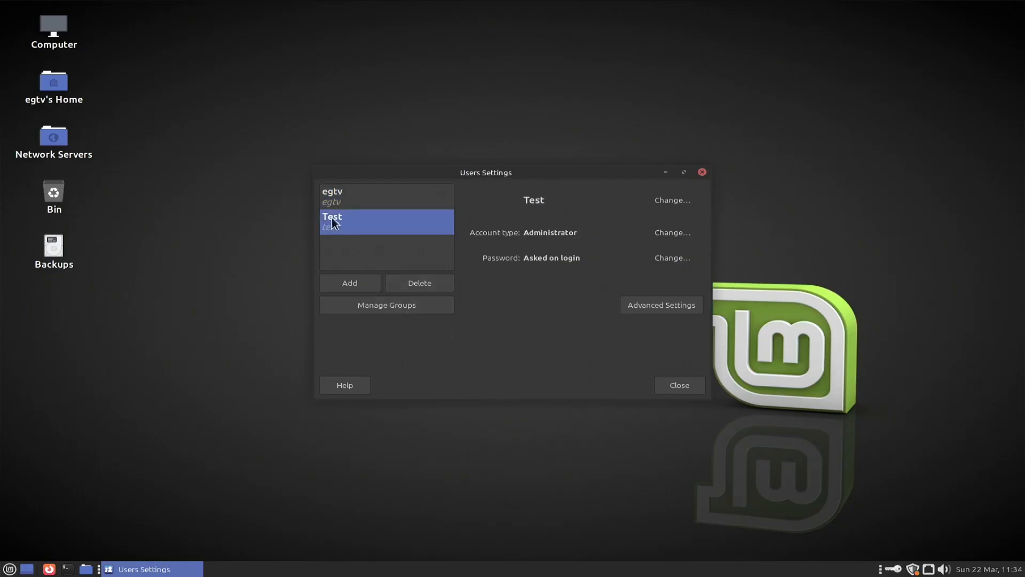
click(338, 206)
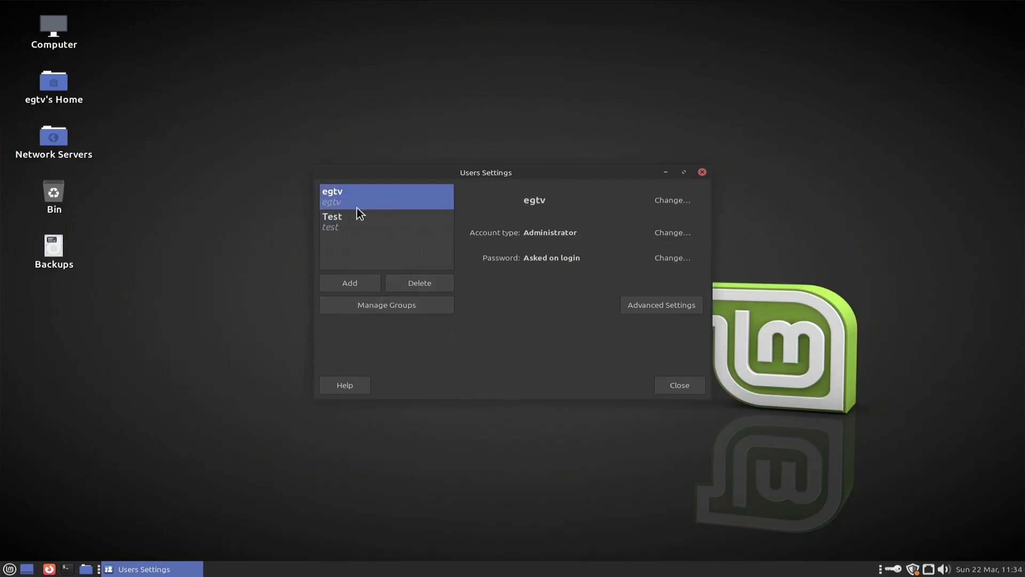
click(348, 221)
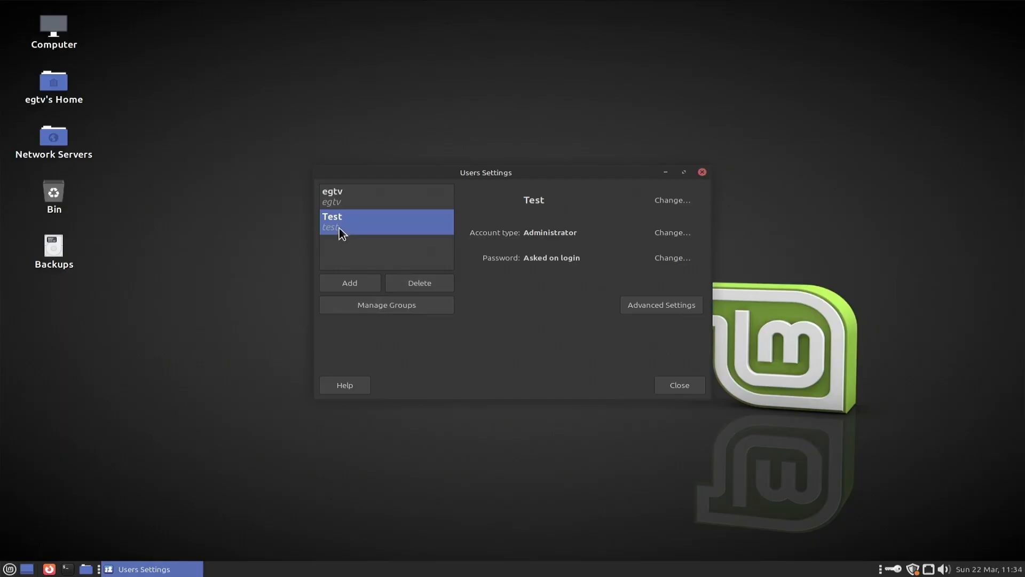
Delete the Test account together with its home folder files.
click(418, 291)
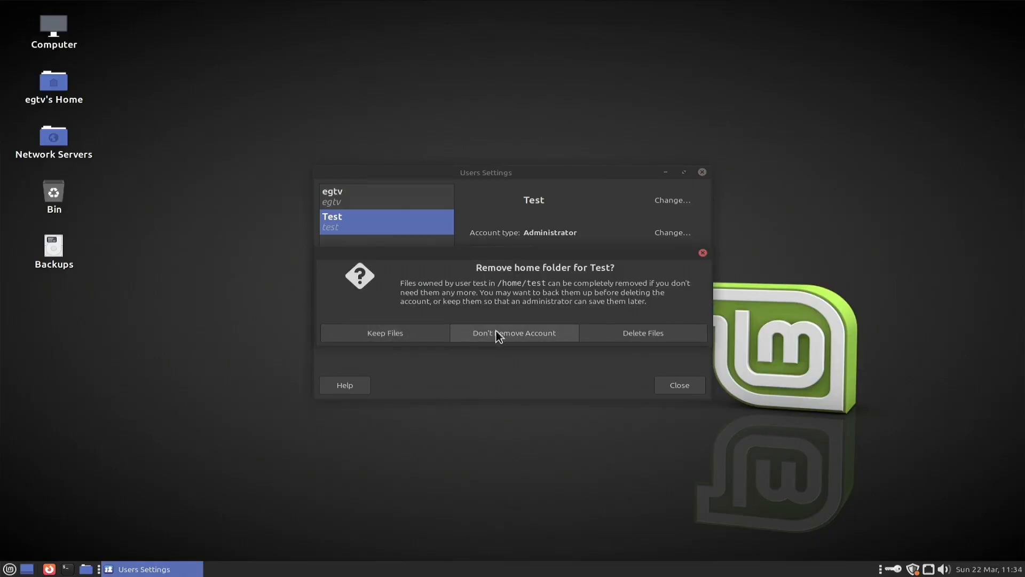
click(624, 336)
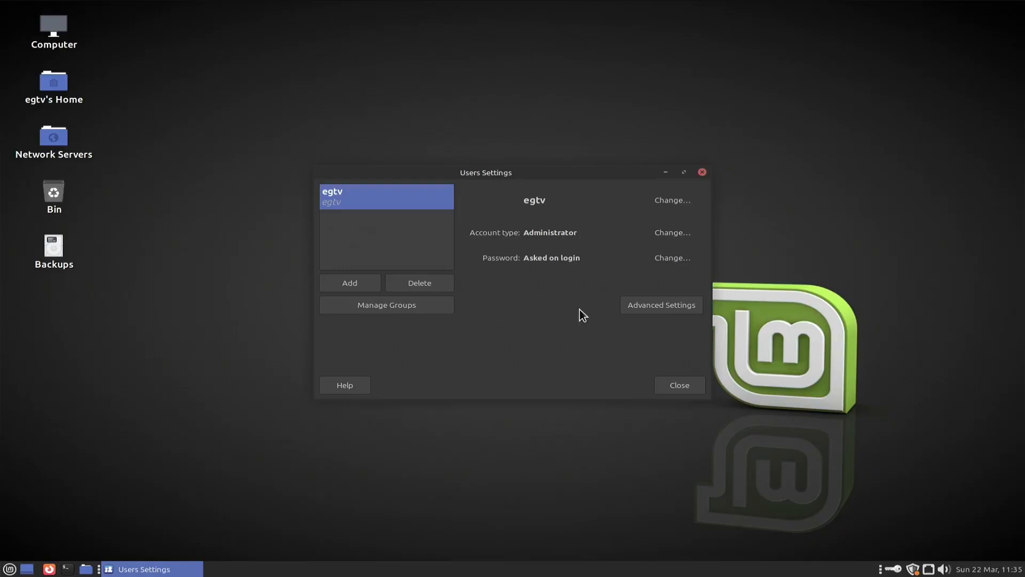
Close the Users Settings window, returning to the plain desktop.
click(677, 384)
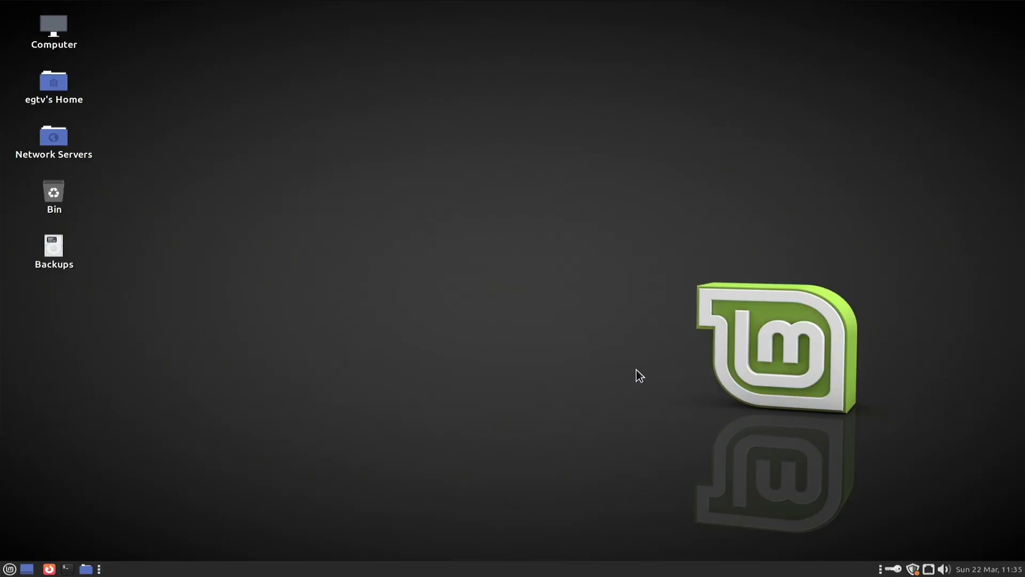